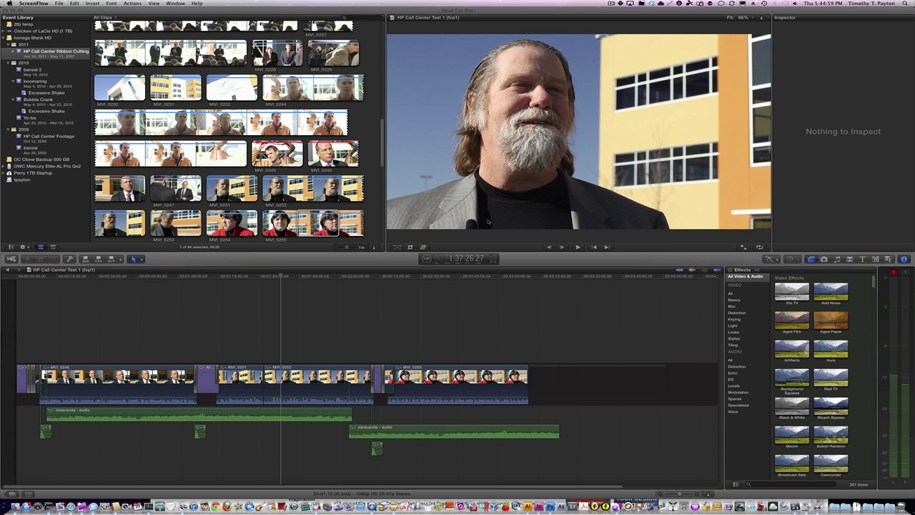
click(465, 341)
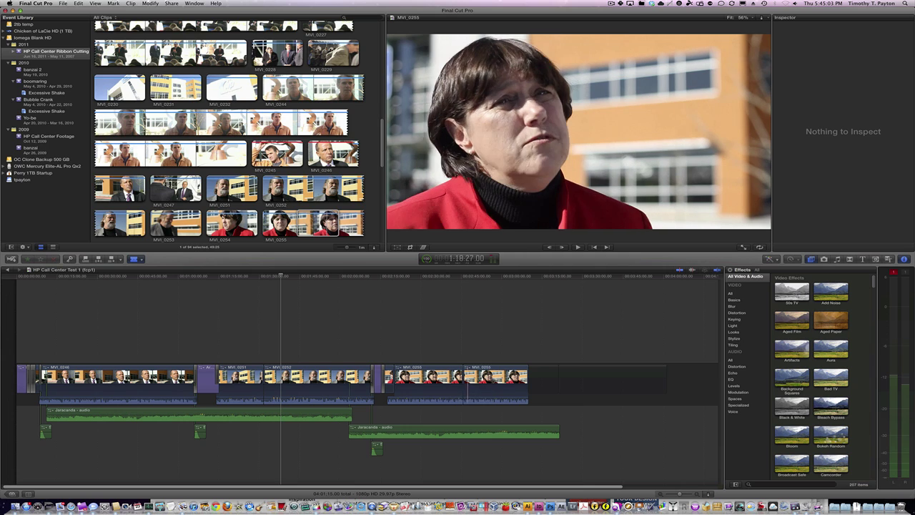
right_click(465, 371)
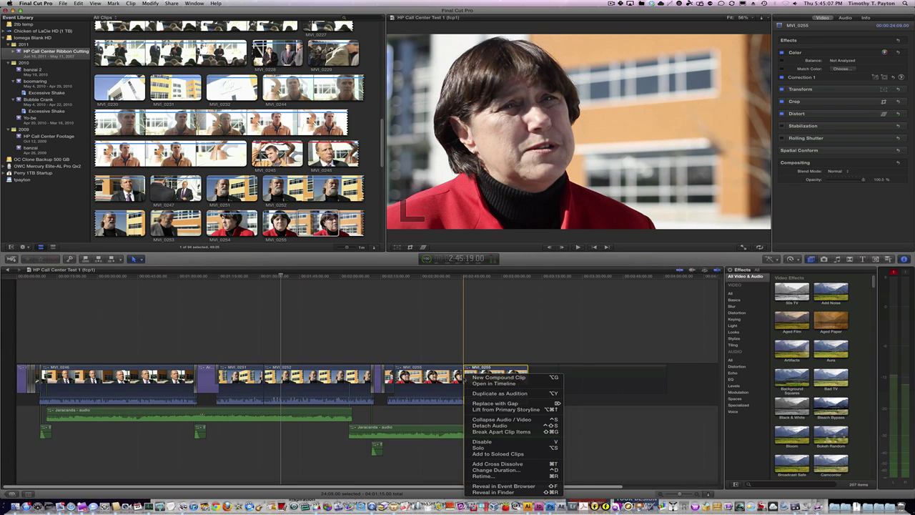
click(476, 346)
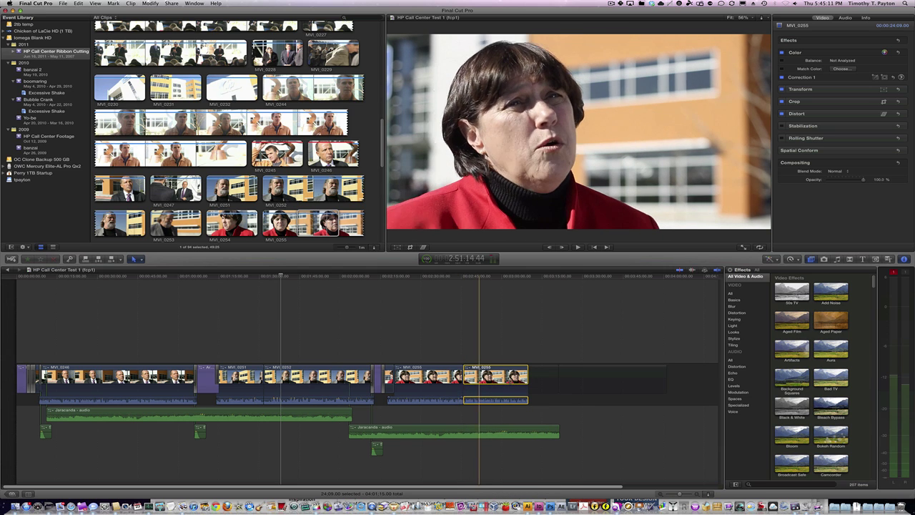
click(464, 346)
key(super+z)
click(456, 339)
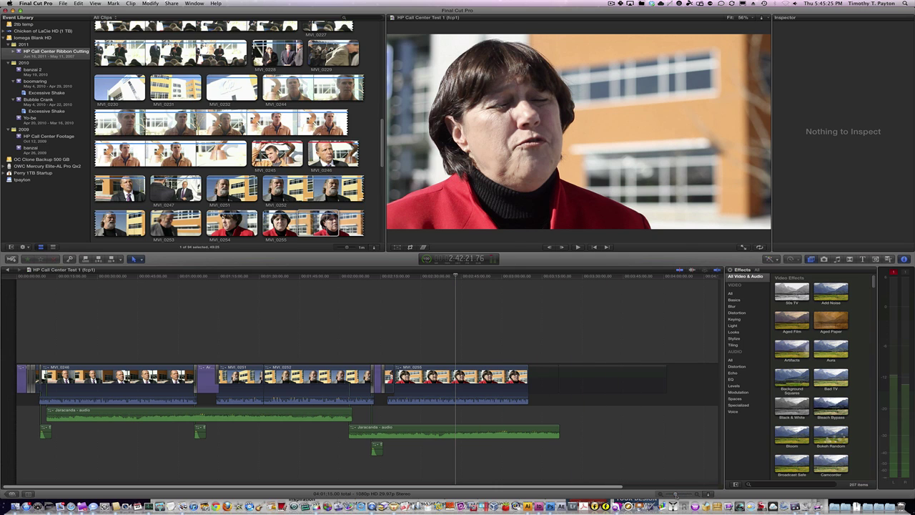
Delete the two empty items after the last interview clip and fit the whole project in the timeline.
drag(676, 494, 685, 494)
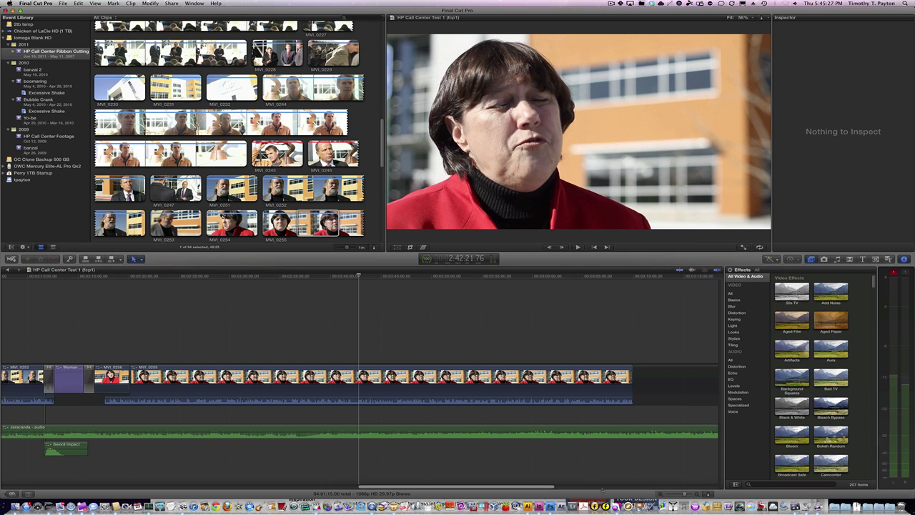
drag(545, 488, 267, 487)
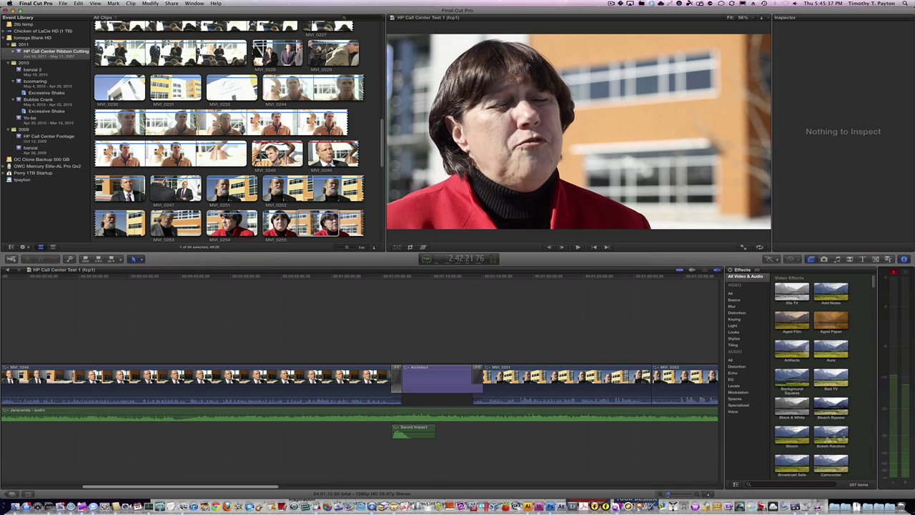
drag(669, 494, 679, 494)
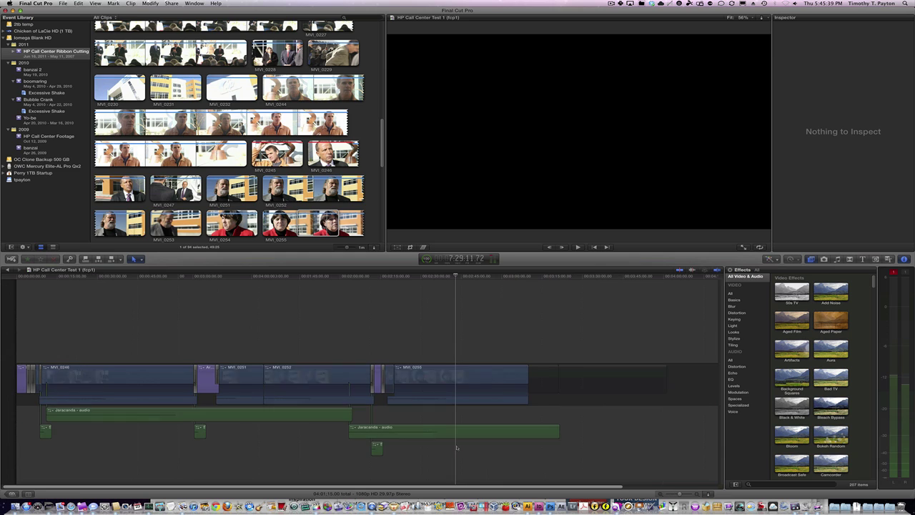
drag(541, 354, 631, 410)
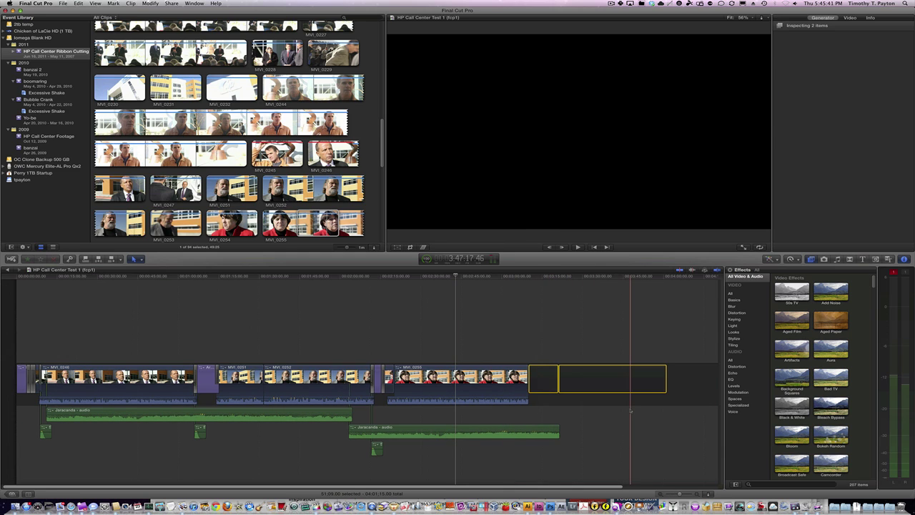
key(BackSpace)
key(shift+z)
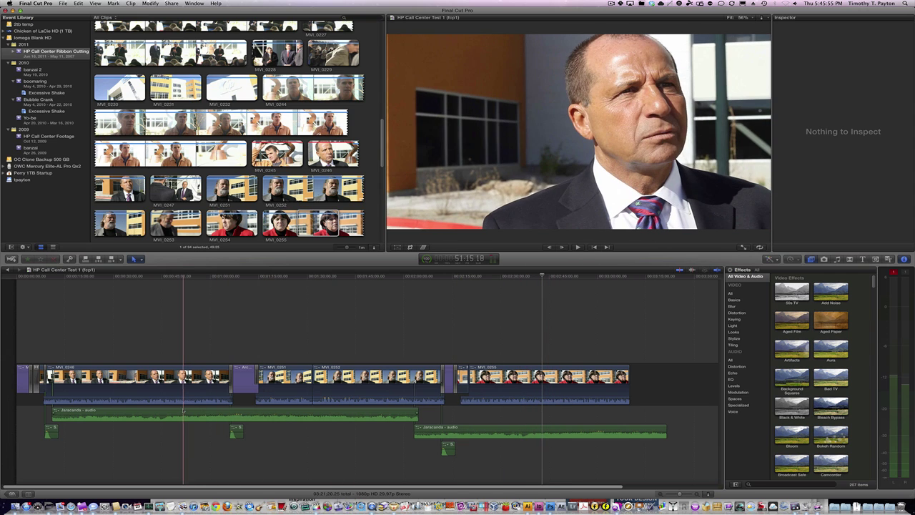
Inspect the two Jaracanda music clips and the Sword Impact sound effects in the timeline one by one.
click(184, 411)
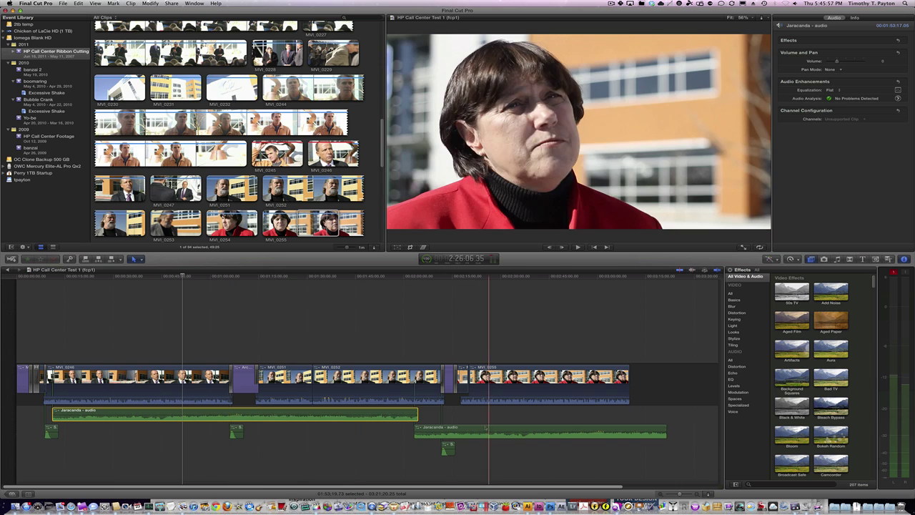
click(486, 431)
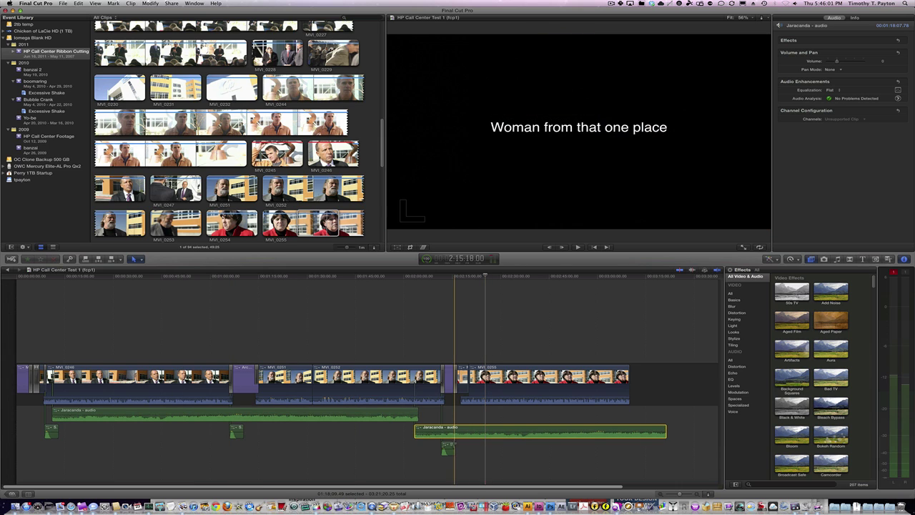
click(453, 447)
click(239, 428)
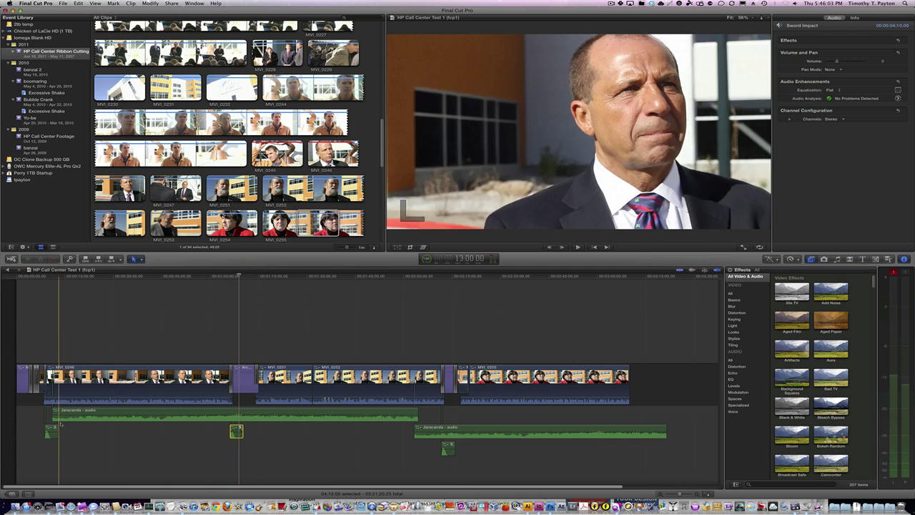
click(52, 431)
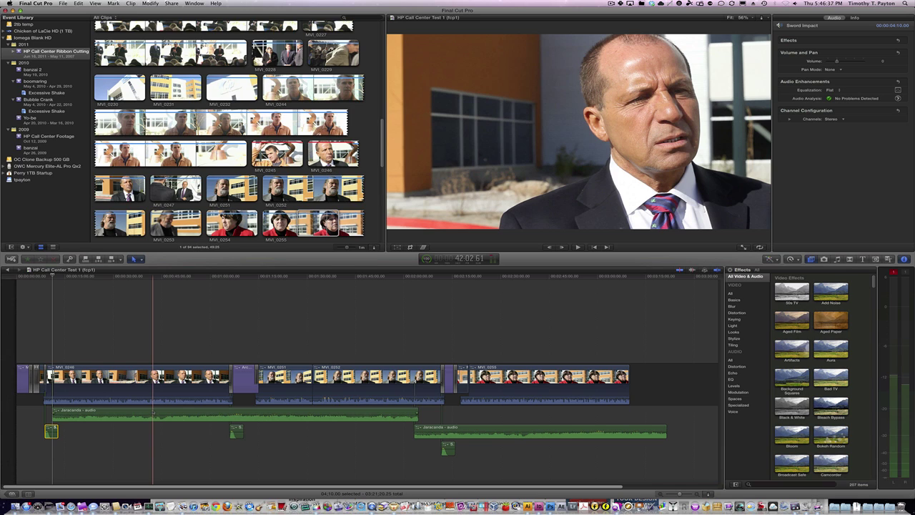
Combine the two Jaracanda audio clips into a compound clip and name it MX.
click(153, 413)
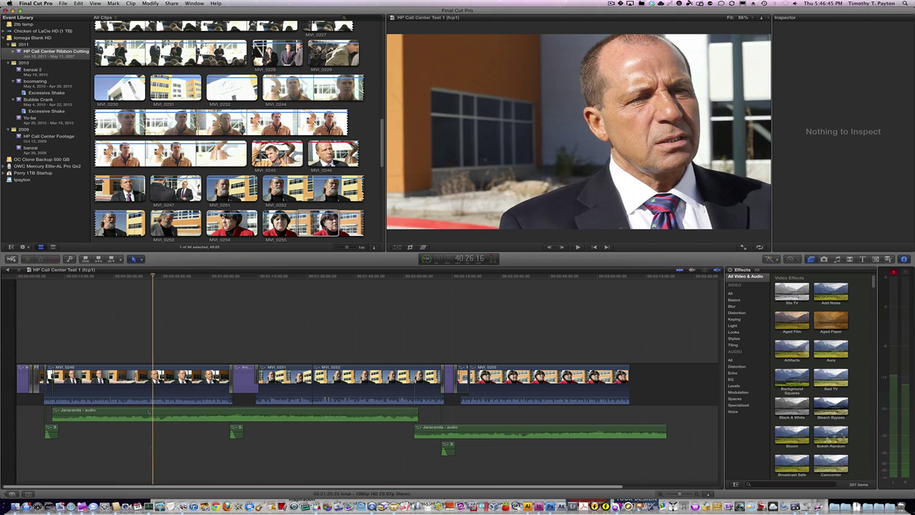
super+click(461, 431)
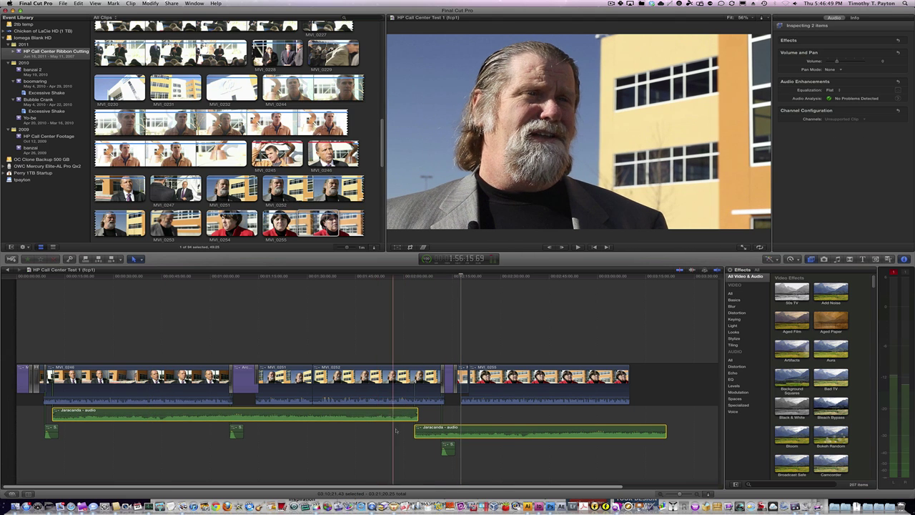
right_click(383, 412)
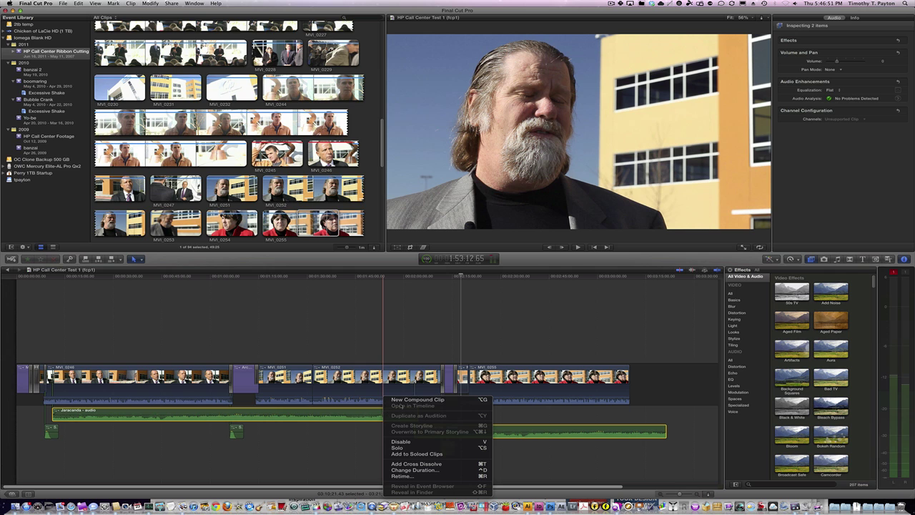
click(402, 400)
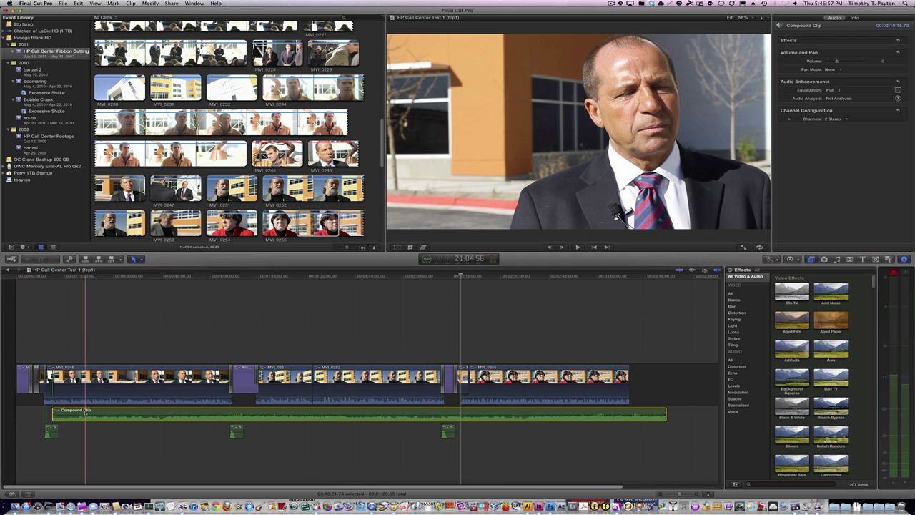
click(855, 17)
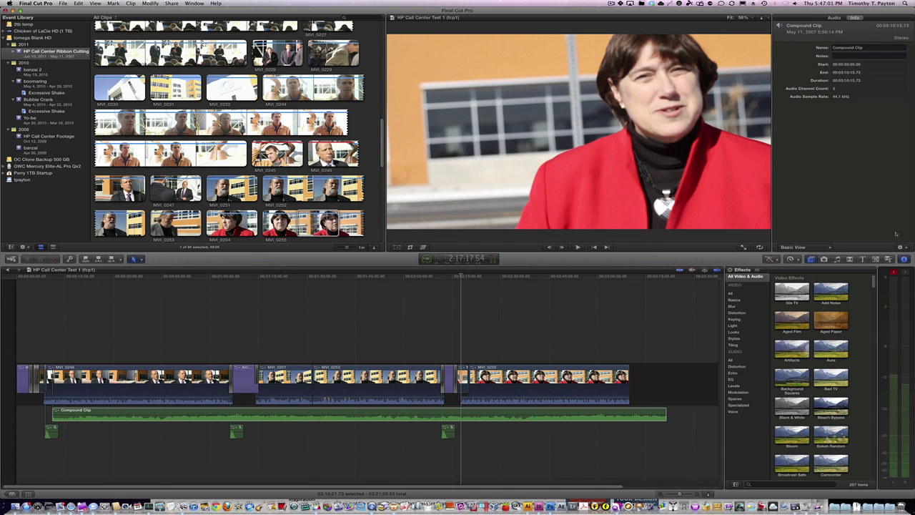
triple_click(850, 48)
text(MX)
key(Return)
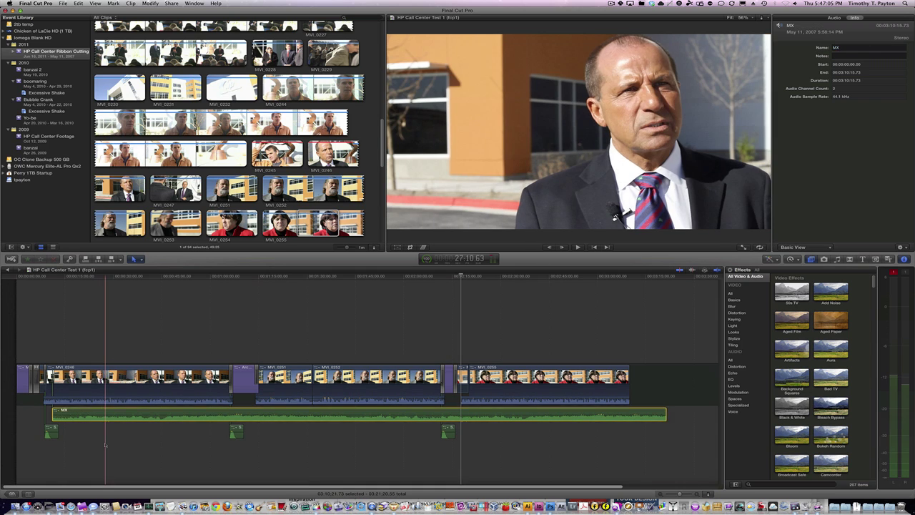
Combine the three Sword Impact sound effects into a compound clip and name it sfx.
click(51, 430)
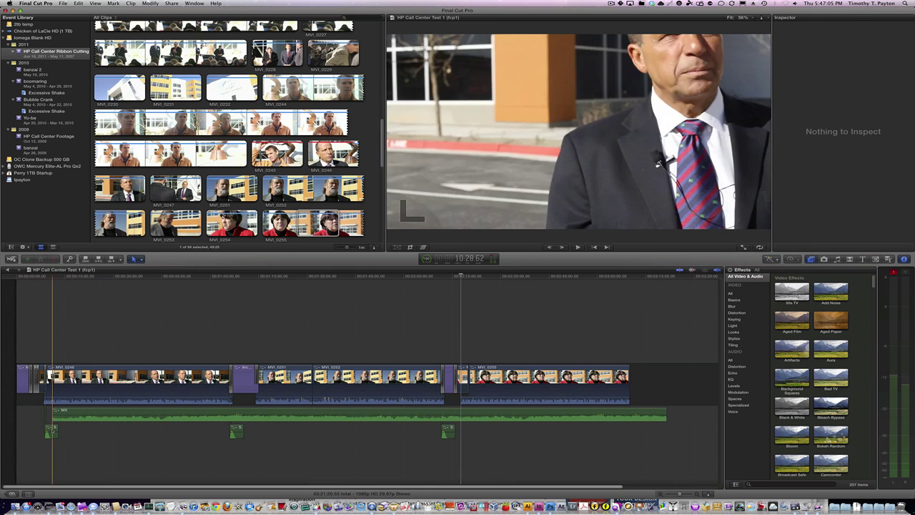
super+click(239, 428)
super+click(447, 428)
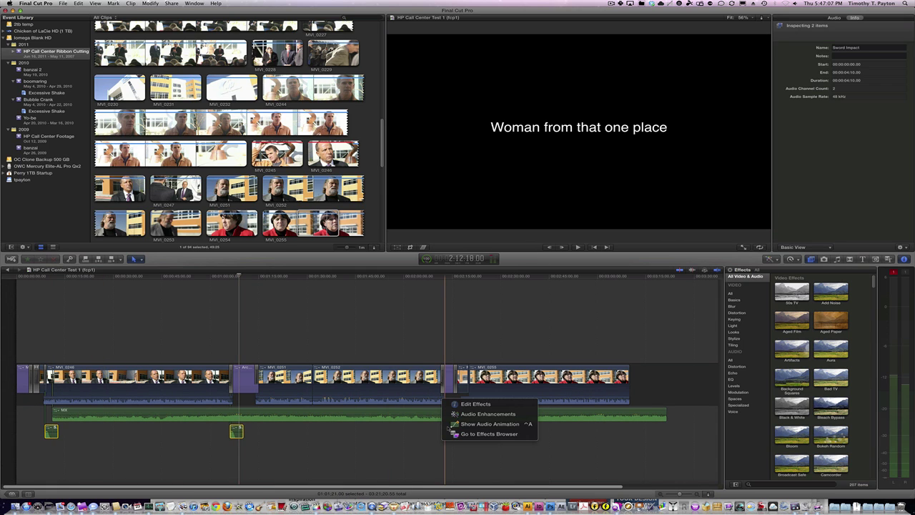
key(Escape)
super+click(452, 430)
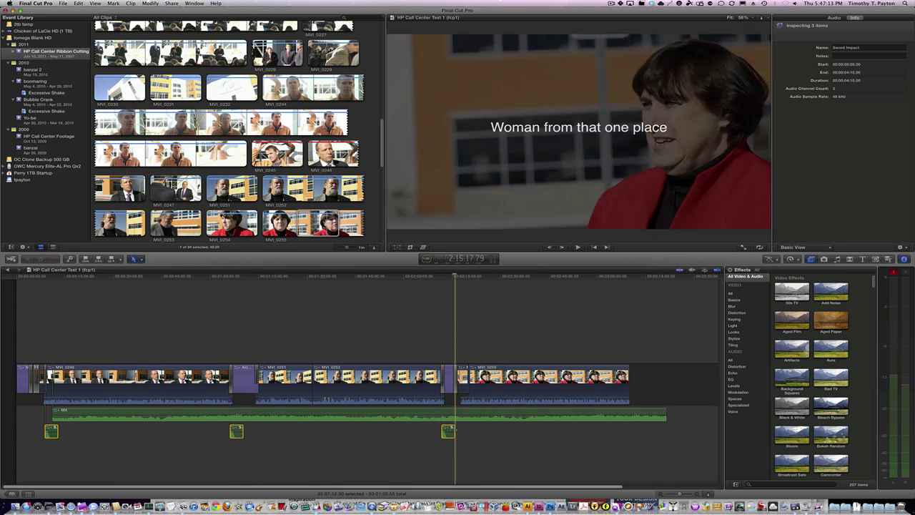
key(alt+g)
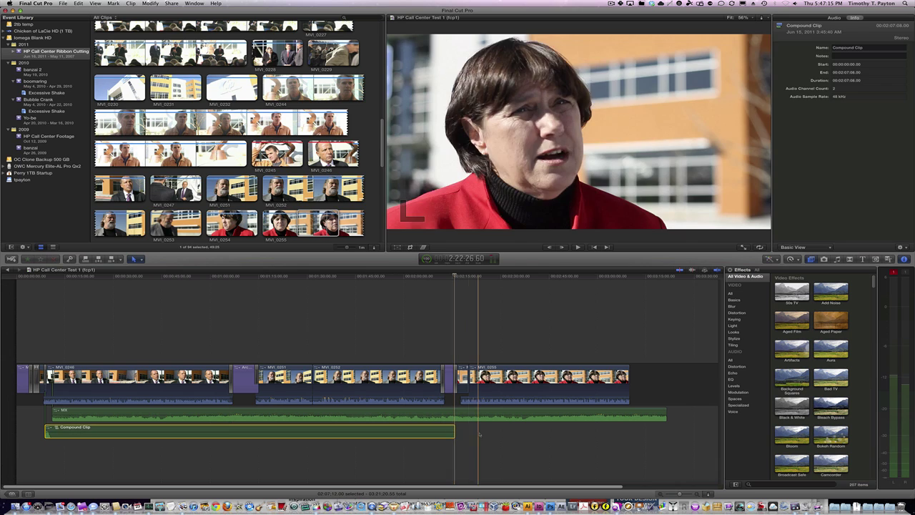
click(847, 47)
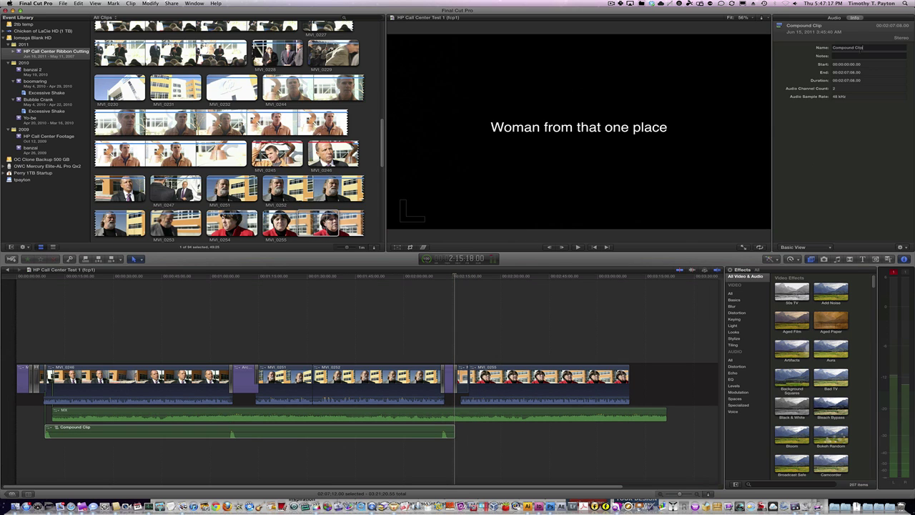
triple_click(848, 47)
text(sfx)
key(Return)
click(80, 465)
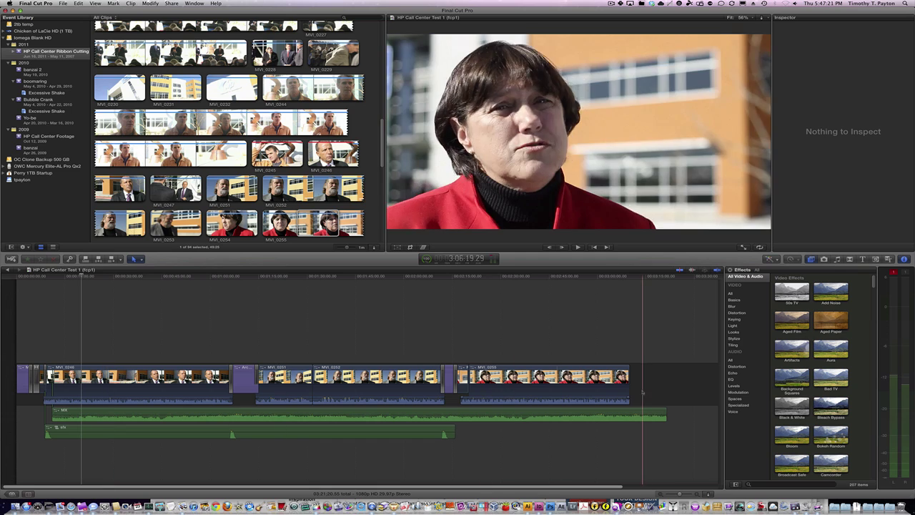
Combine all the clips, titles and transitions of the primary storyline into a compound clip and name it VO.
drag(648, 353, 18, 397)
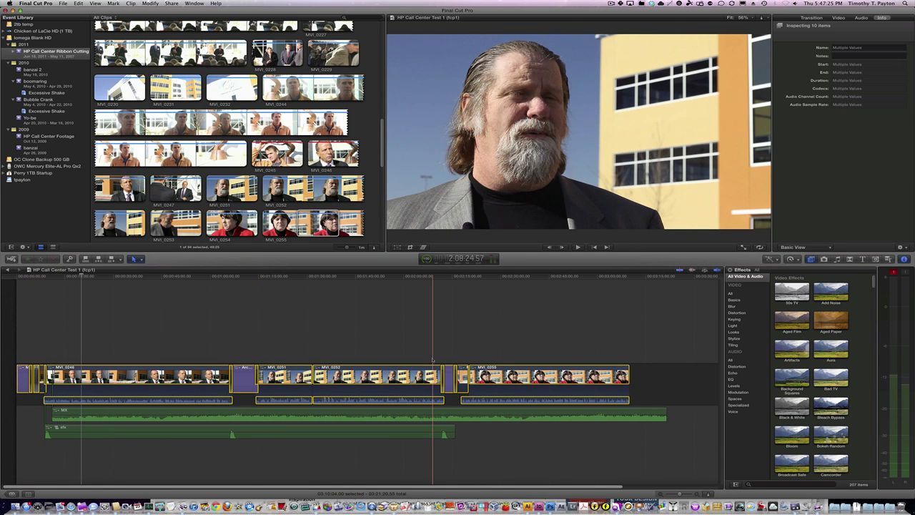
key(alt+g)
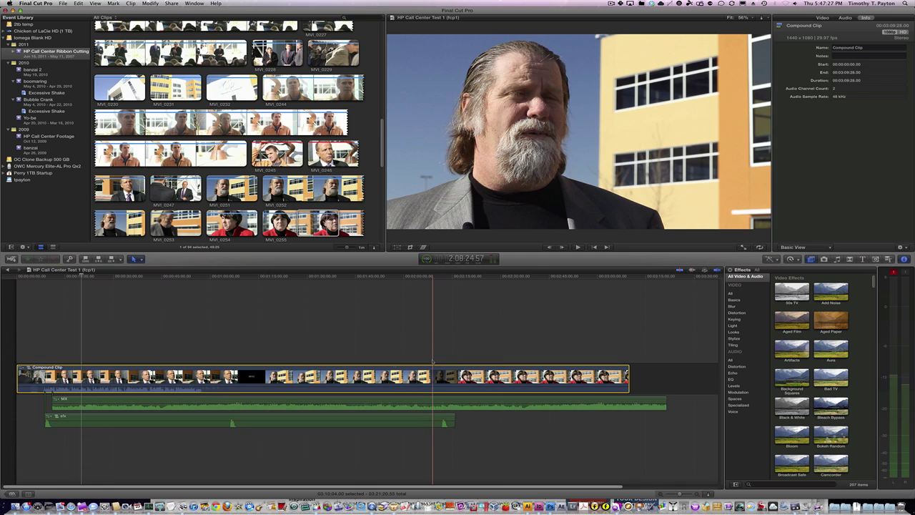
click(847, 47)
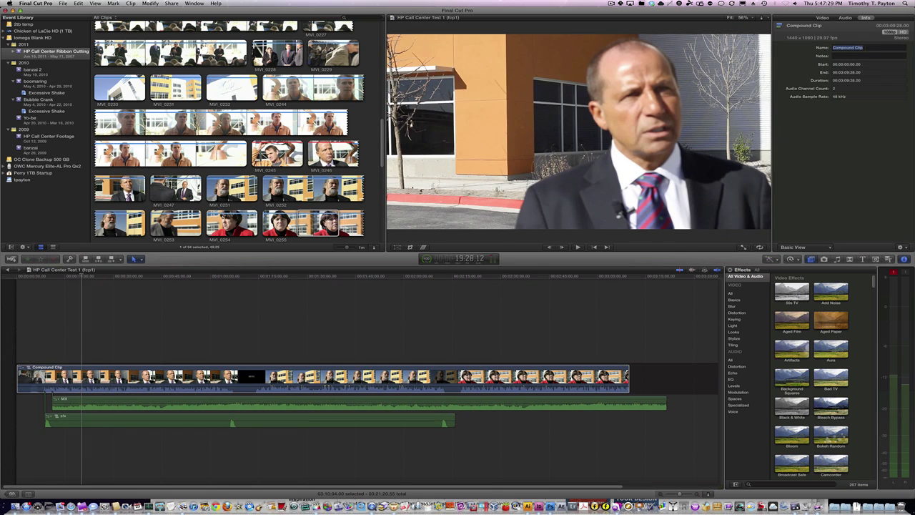
text(VO)
key(Return)
click(414, 309)
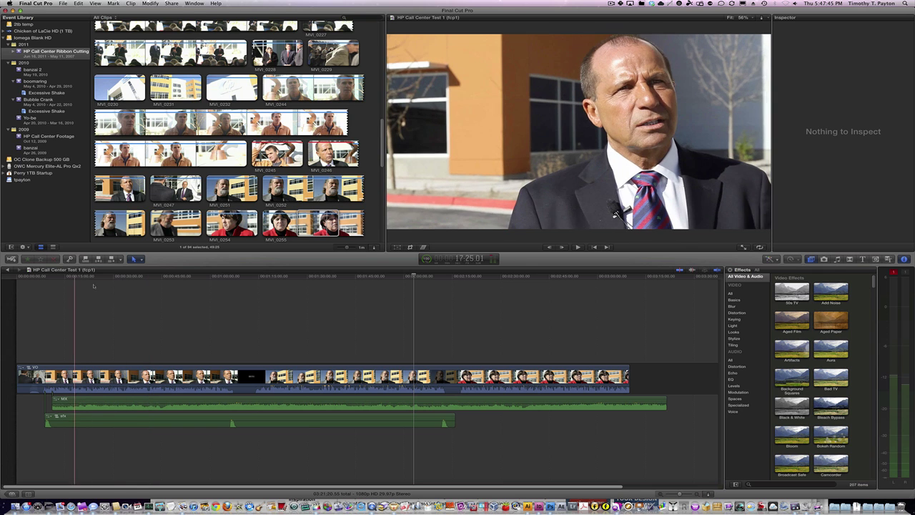
Play back parts of the first and second interviews to listen to the mix, and select the MX compound clip.
click(118, 286)
key(space)
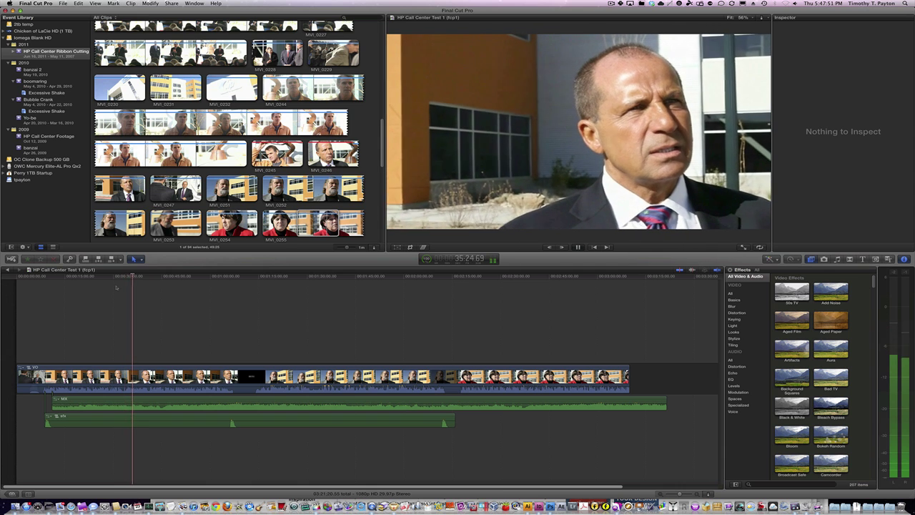
key(XF86AudioRaiseVolume)
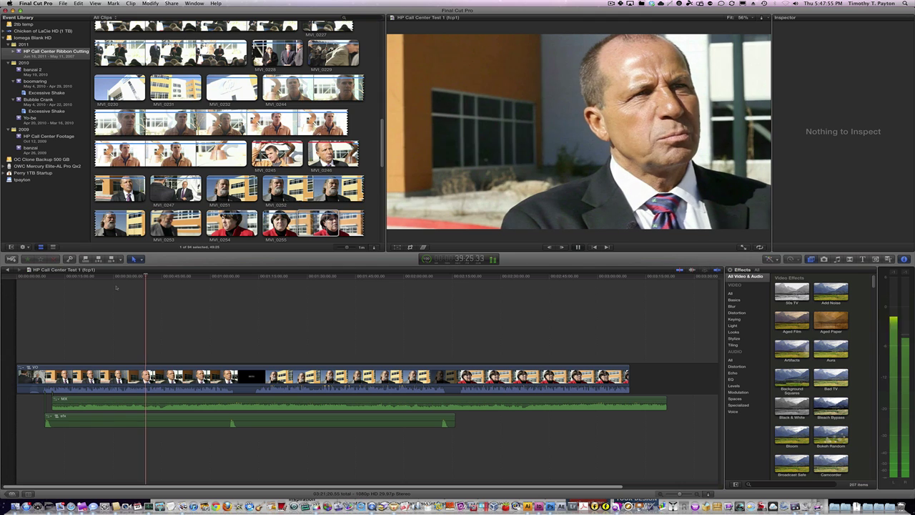
key(space)
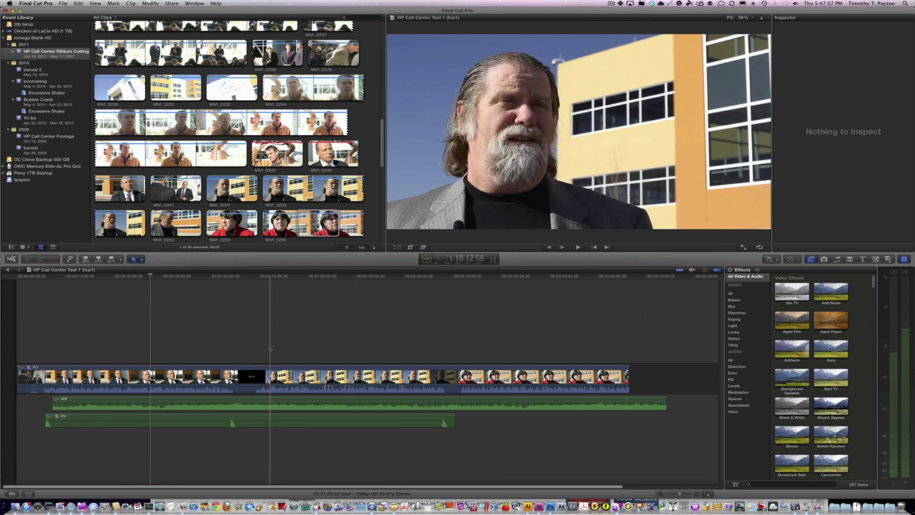
key(space)
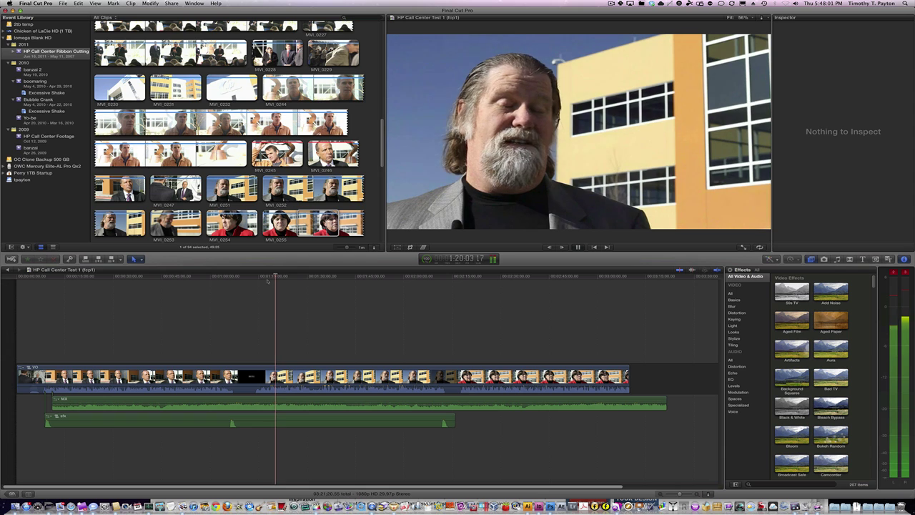
click(310, 404)
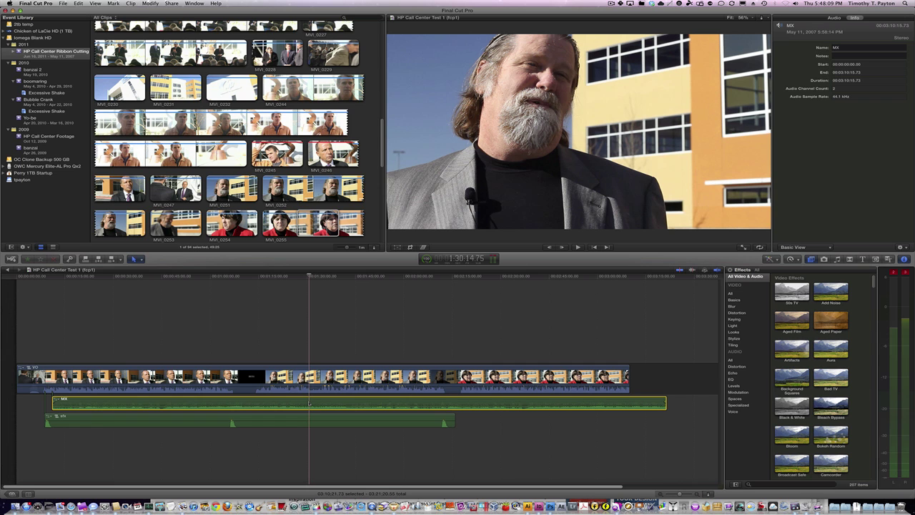
key(space)
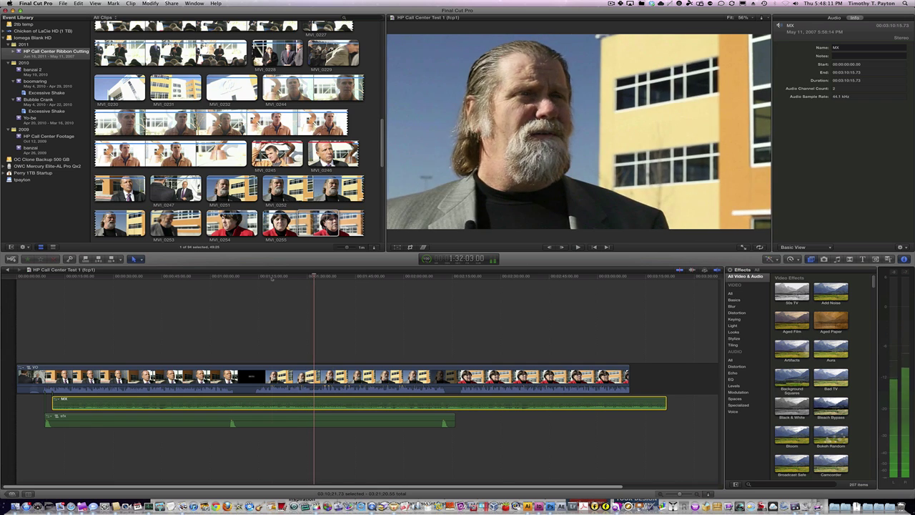
Play back more of the second interview to check the music against the dialogue.
click(266, 404)
key(space)
key(space)
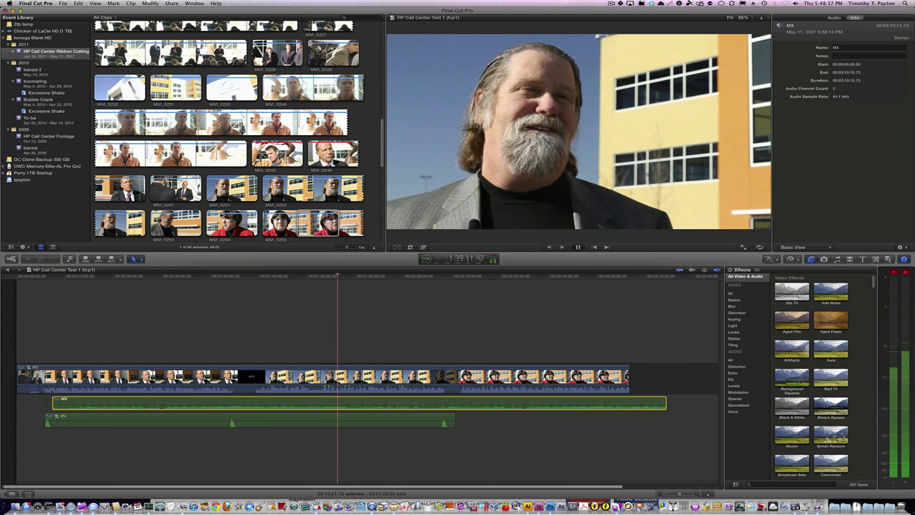
Find the Final Cut Limiter among the audio effects and apply it to the VO compound clip.
click(356, 336)
click(364, 379)
click(864, 311)
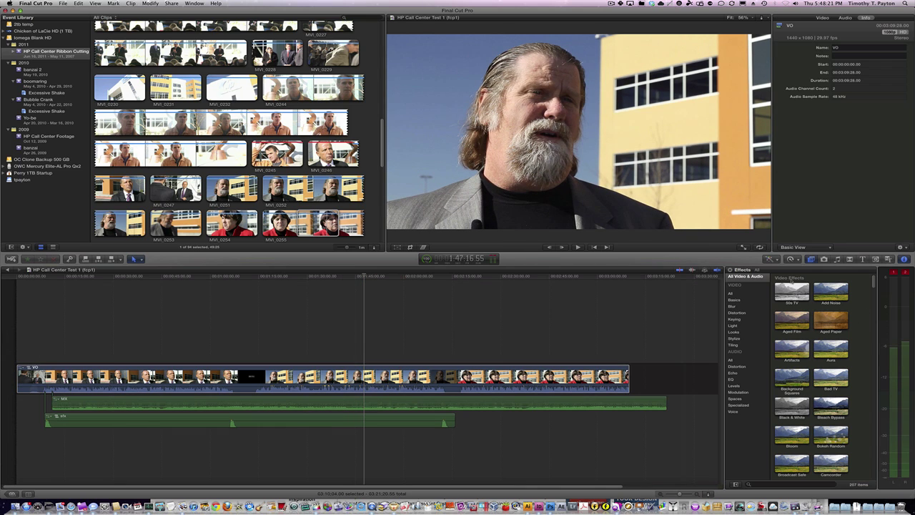
click(737, 373)
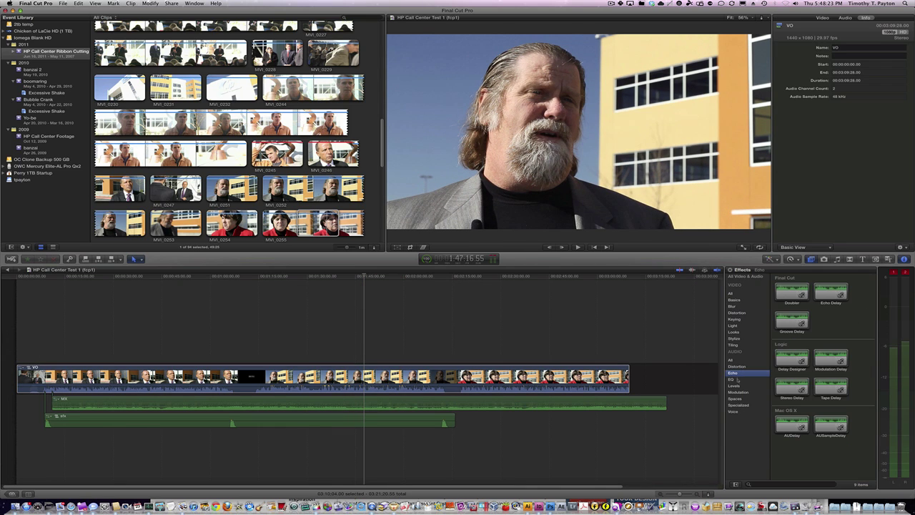
click(737, 386)
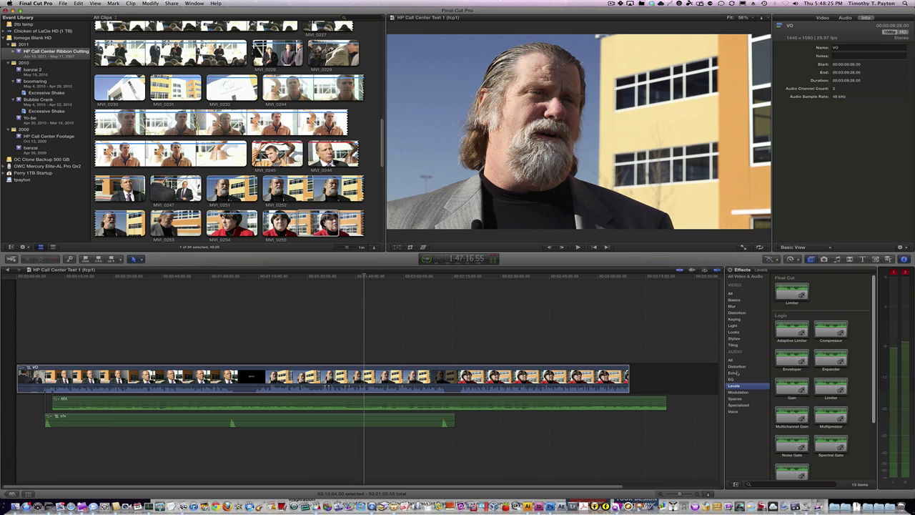
click(739, 361)
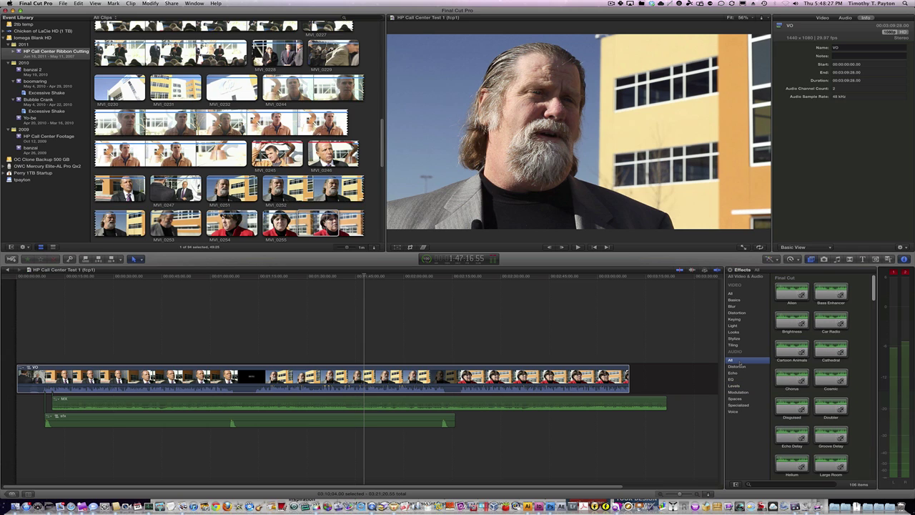
click(780, 484)
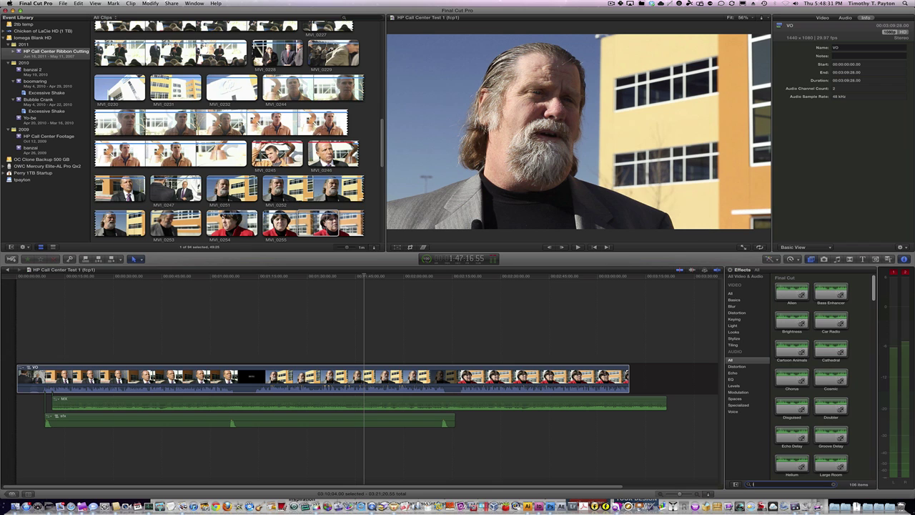
drag(791, 291, 405, 385)
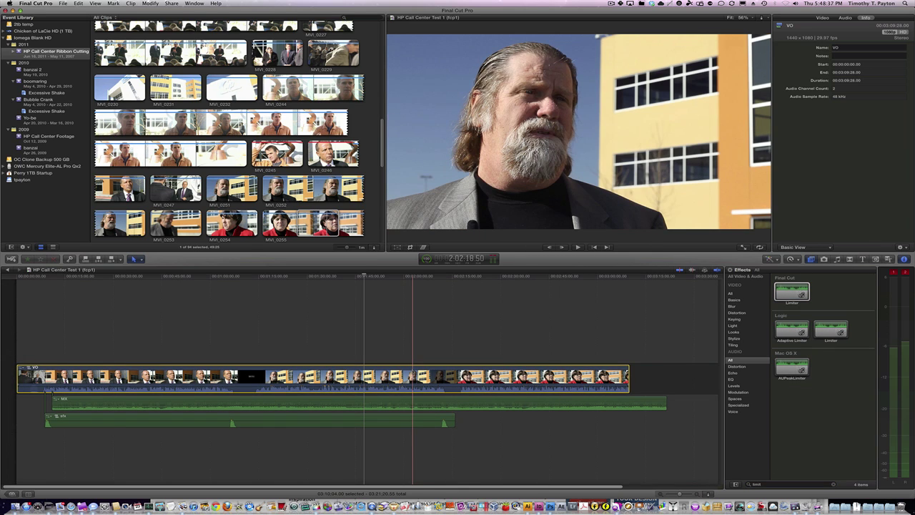
click(412, 379)
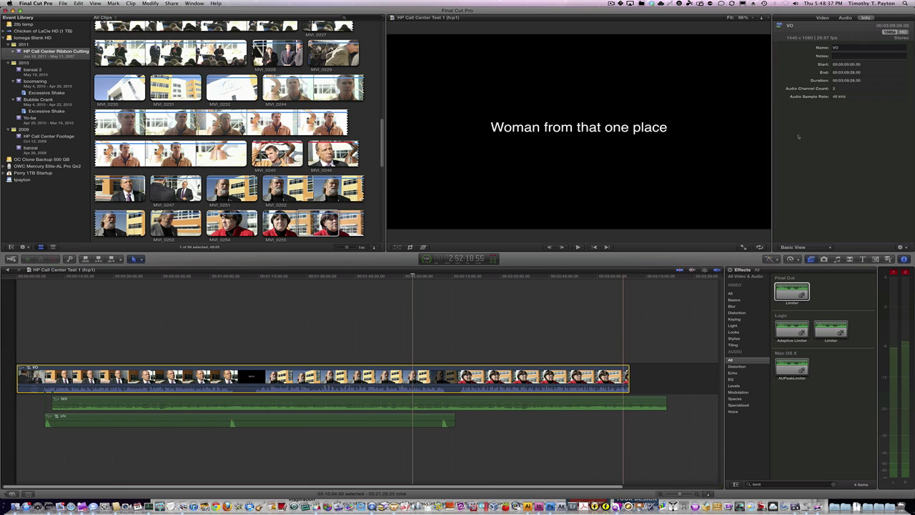
Set the VO clip's Limiter gain to about +5.0 dB and its output level to about -2.0 dB while listening to playback.
click(848, 20)
click(890, 66)
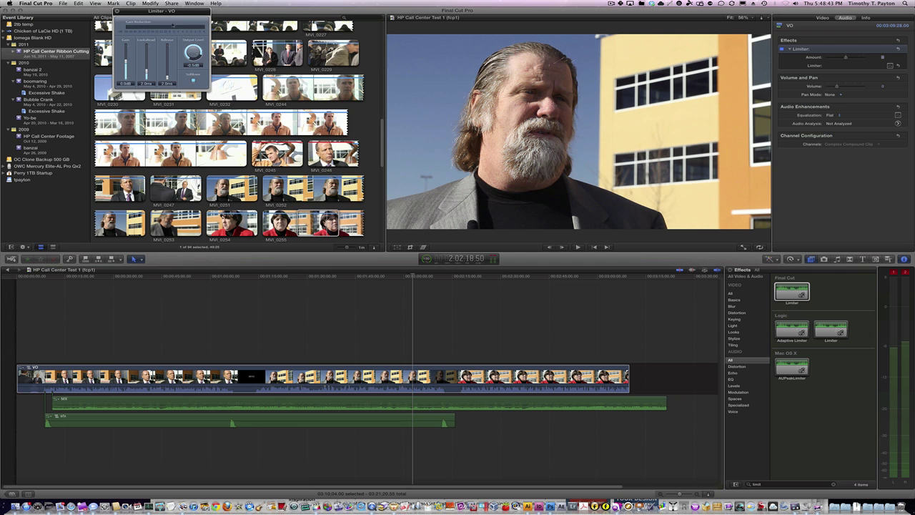
drag(162, 11, 667, 280)
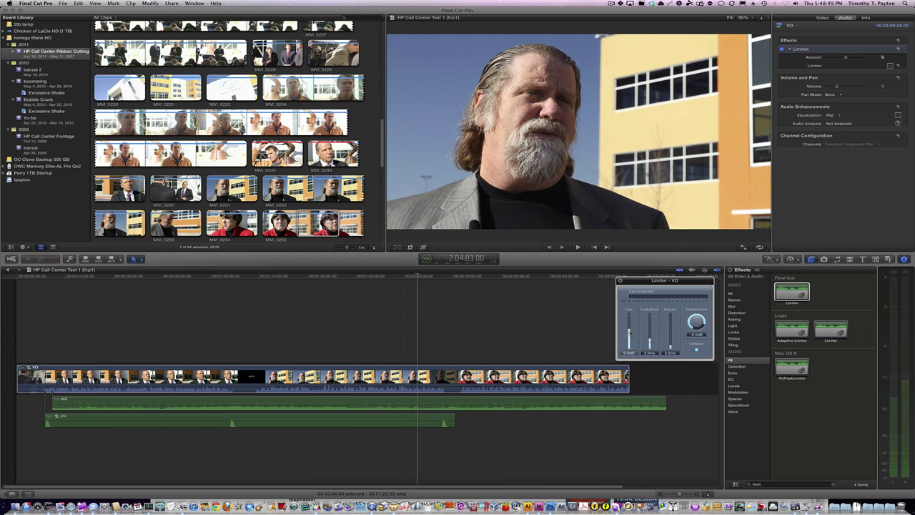
key(space)
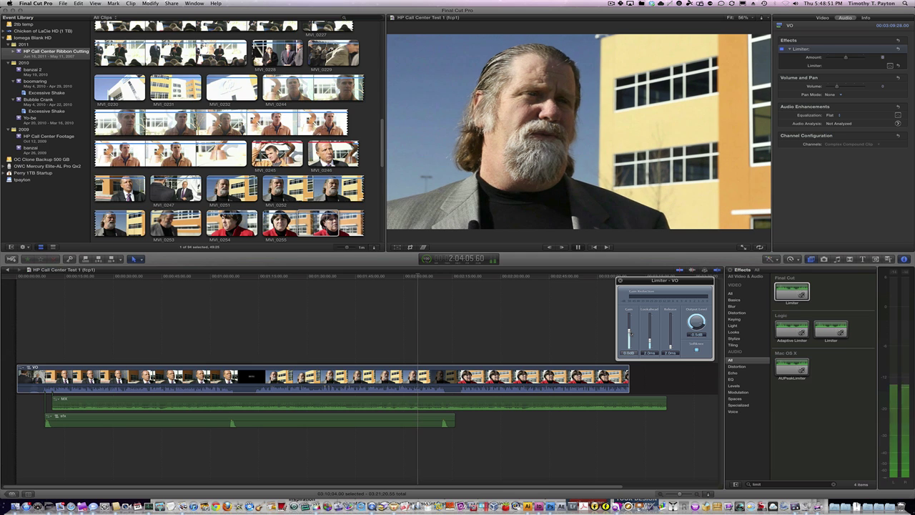
drag(630, 333, 629, 323)
drag(695, 325, 692, 328)
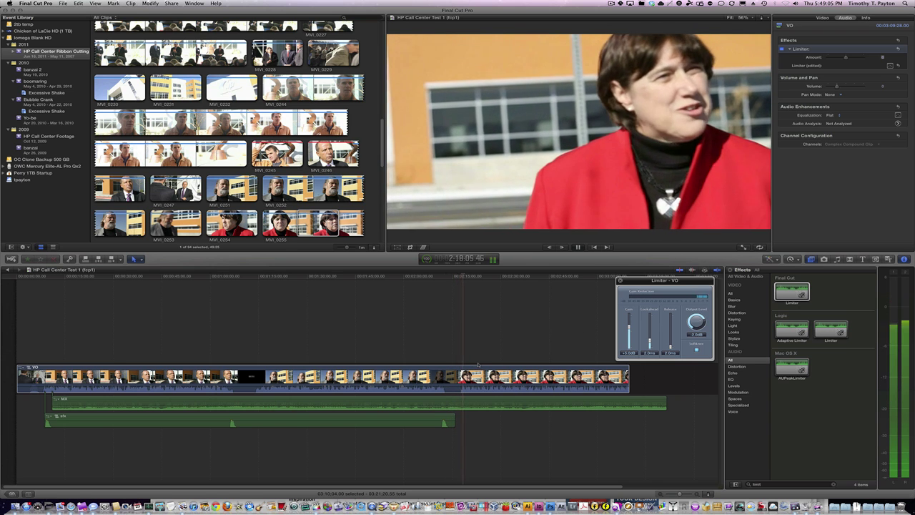
key(space)
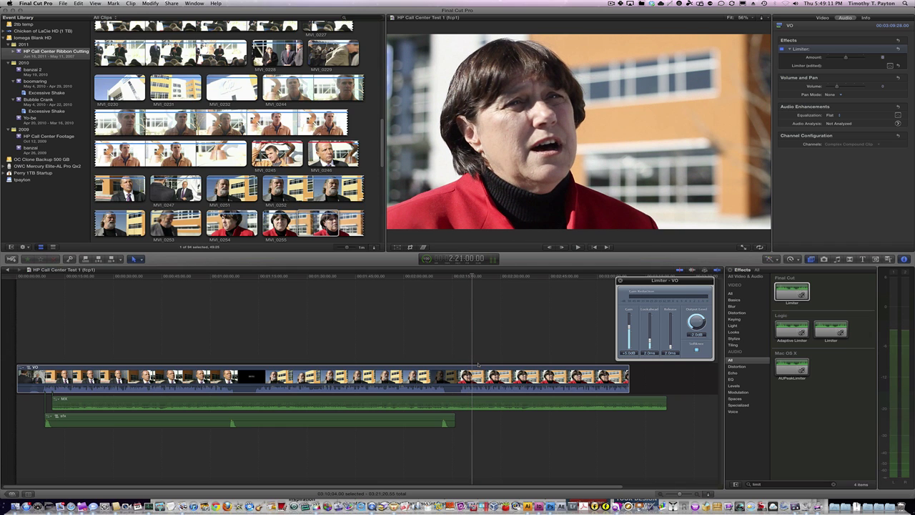
click(619, 280)
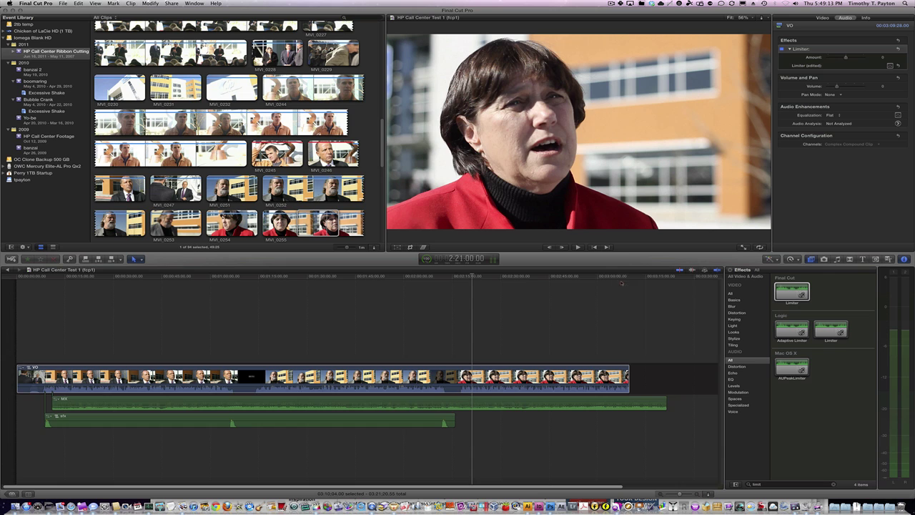
Inside the VO compound clip, add a short fade-in to the start of the third interview's audio, and return to the main project.
click(503, 329)
key(space)
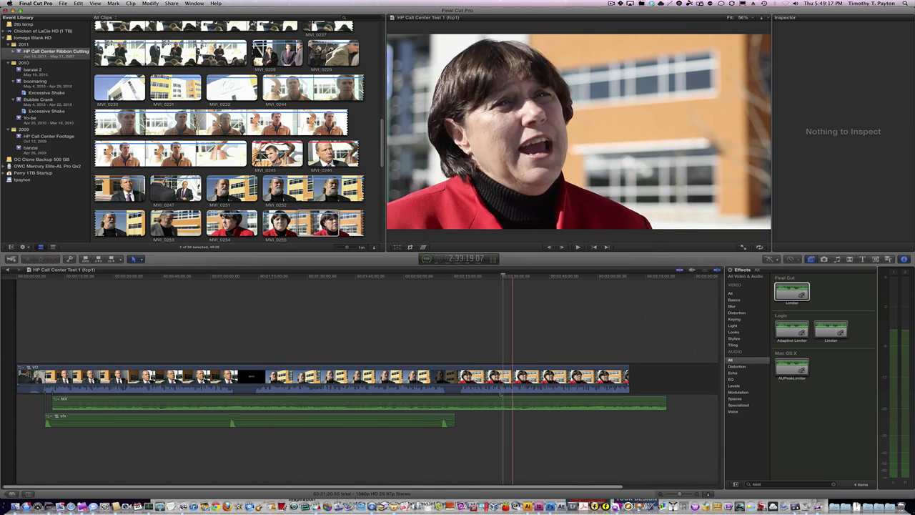
key(Up)
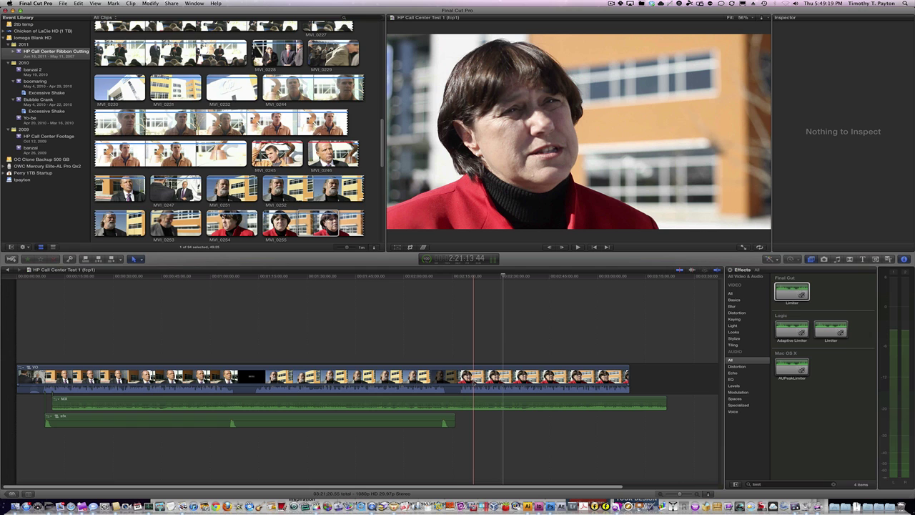
double_click(473, 382)
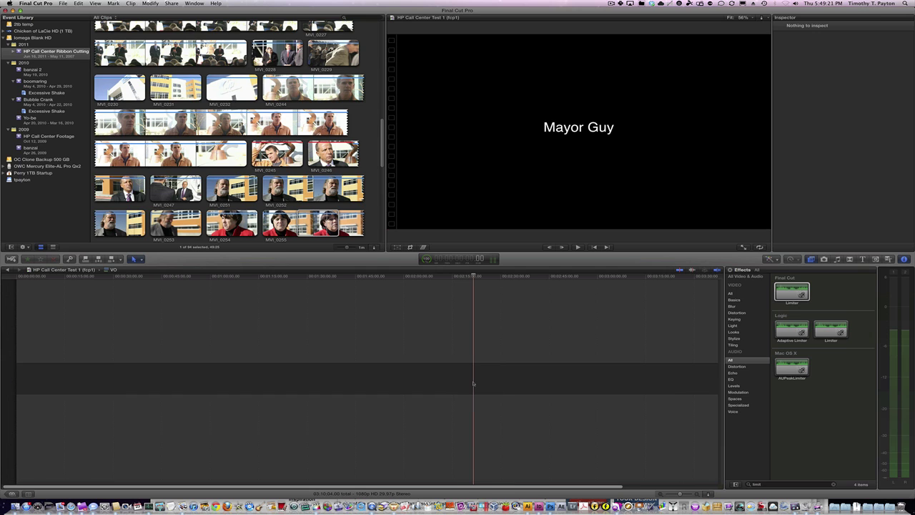
key(Down)
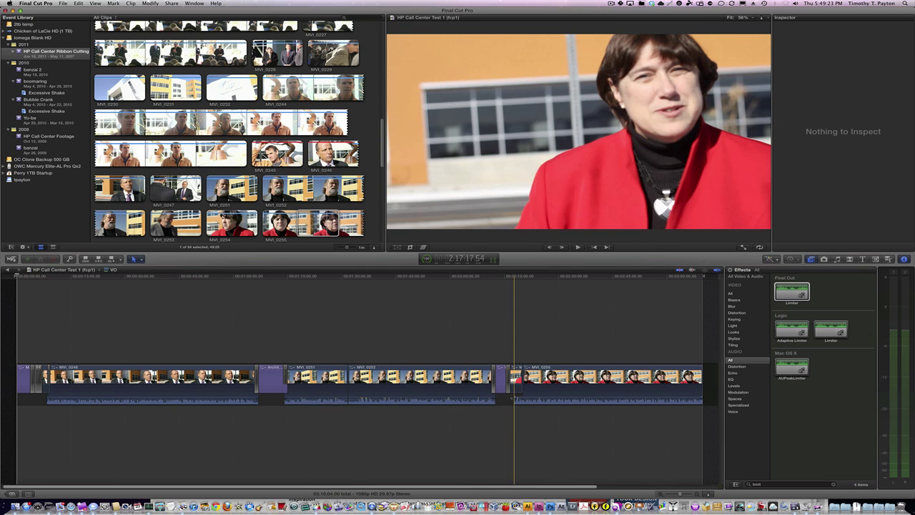
drag(513, 396, 525, 398)
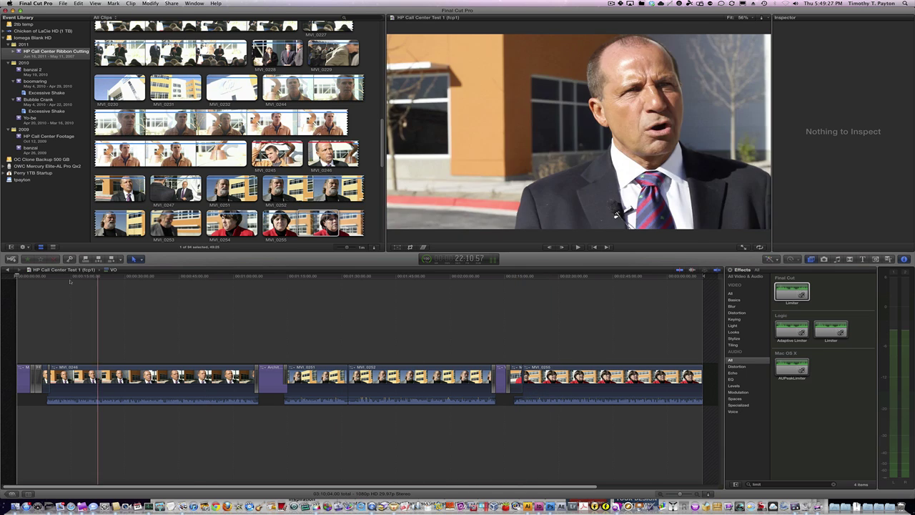
click(7, 270)
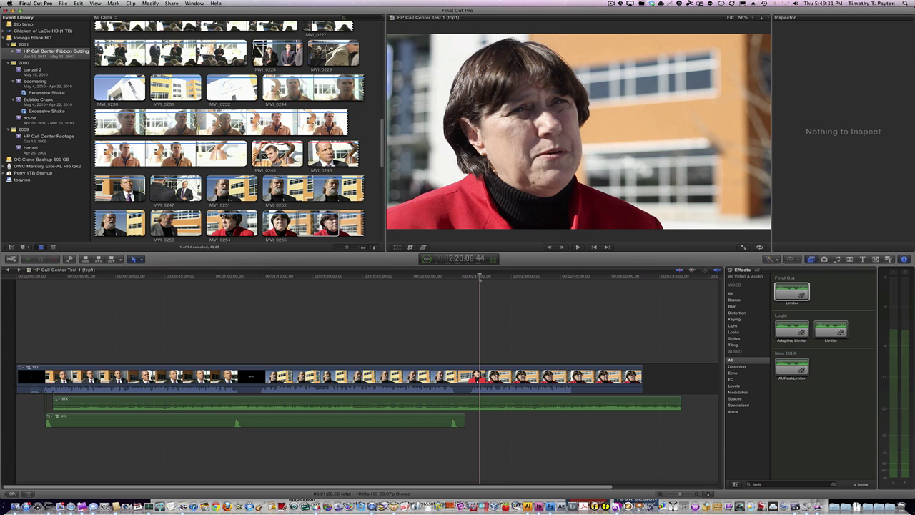
Play back the start of the third interview and the title before it to check the audio.
key(space)
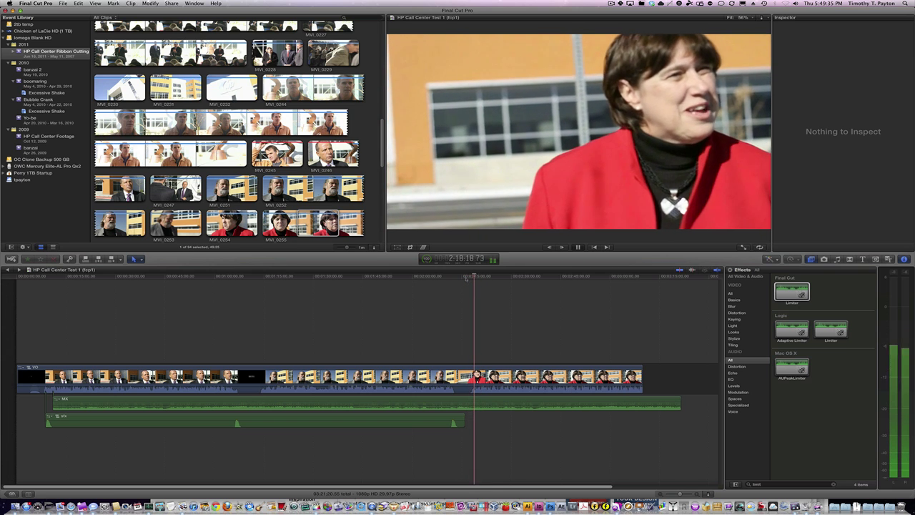
key(space)
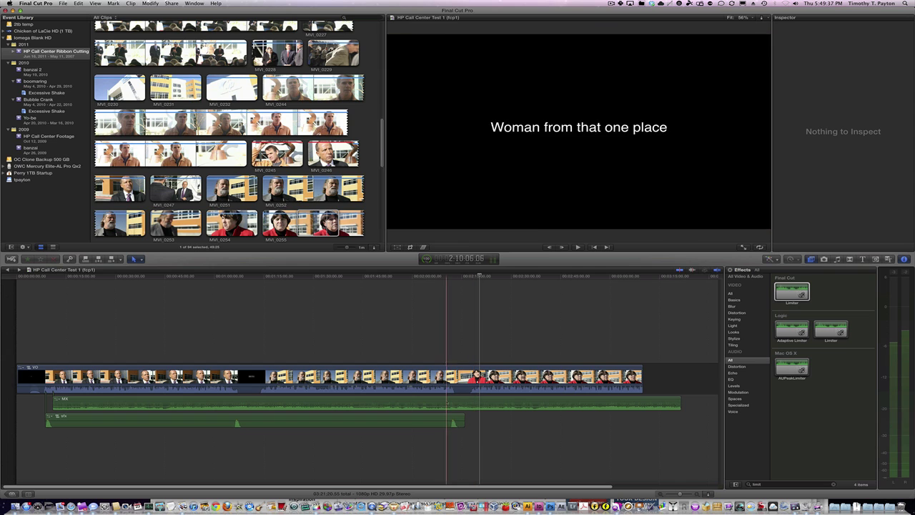
click(450, 281)
key(space)
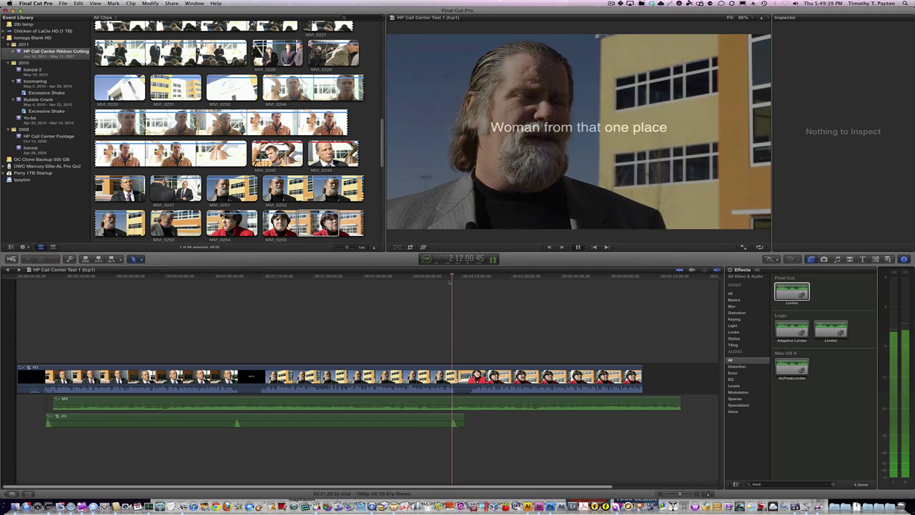
Lower the sfx compound clip's volume to -11 dB and listen to the last sword impact.
click(406, 419)
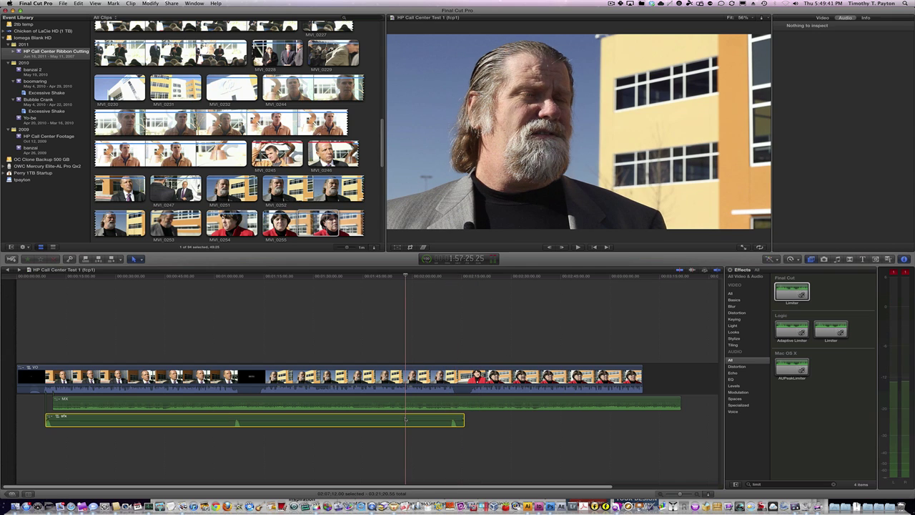
key(ctrl+minus)
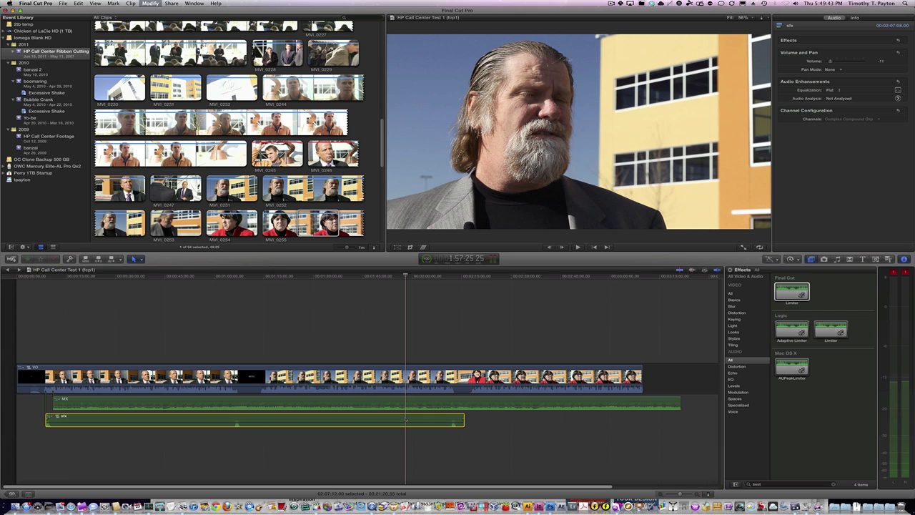
key(space)
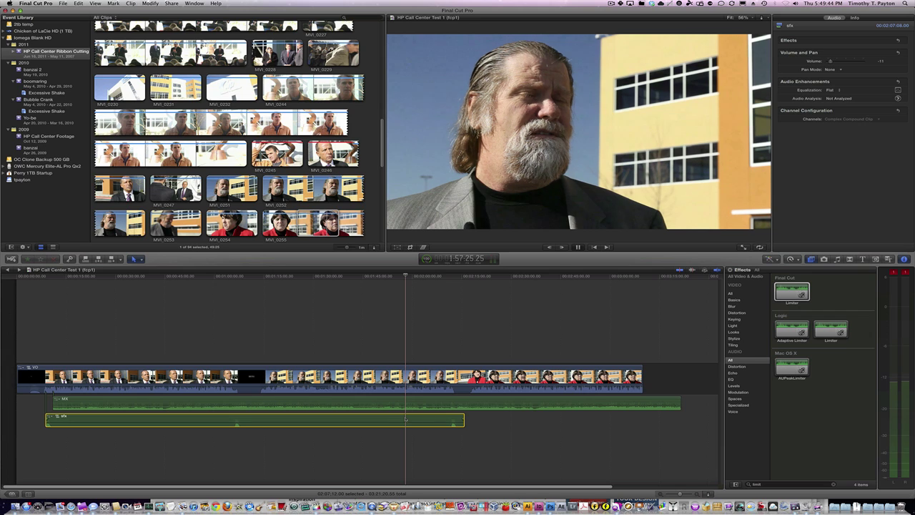
click(456, 275)
key(space)
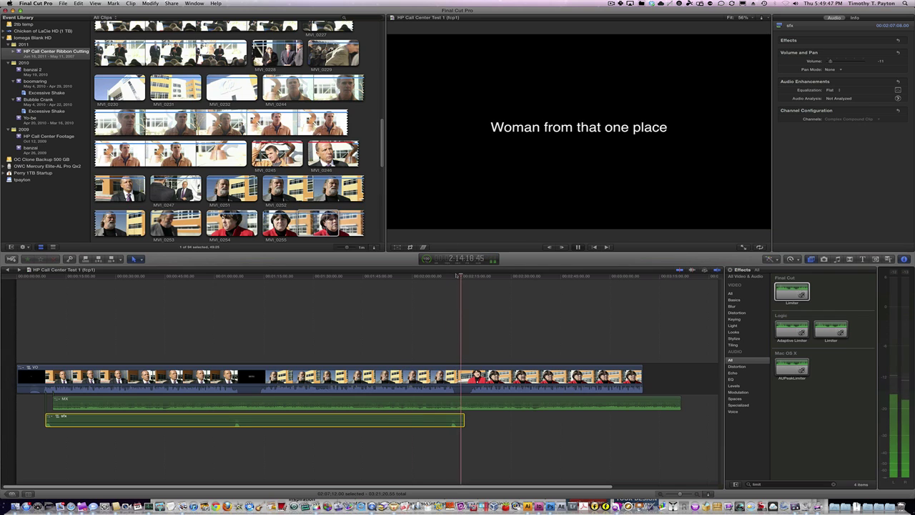
key(space)
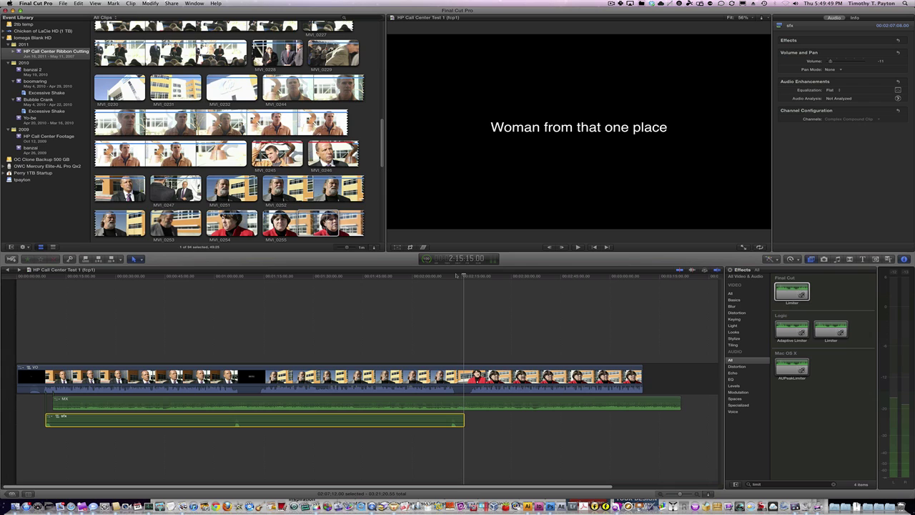